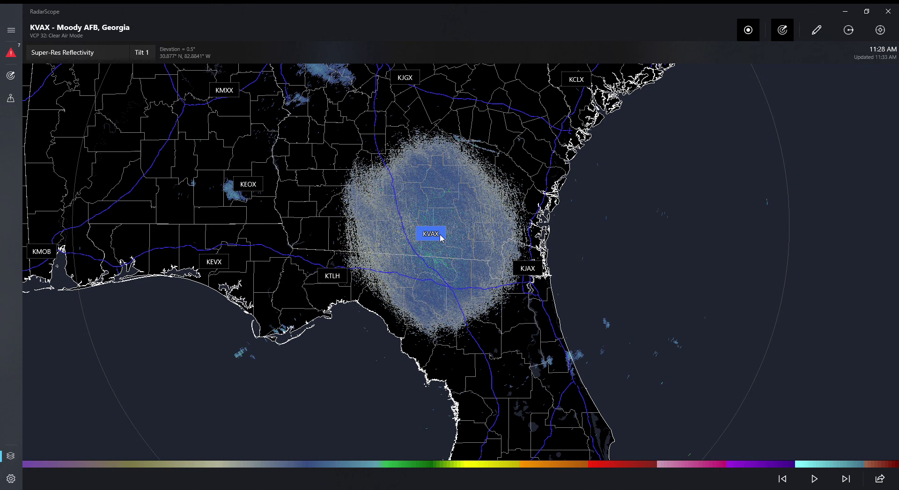
# - Label nearby radar sites (KTLH, KJAX, KEOX, KEVX), try KTLH Tallahassee, then return to KVAX
pyautogui.scroll(2, 441, 238)
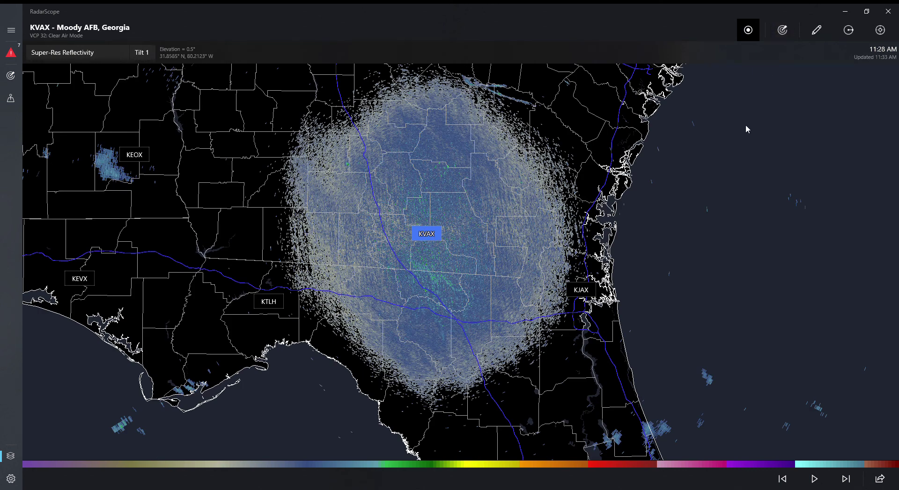
pyautogui.click(747, 30)
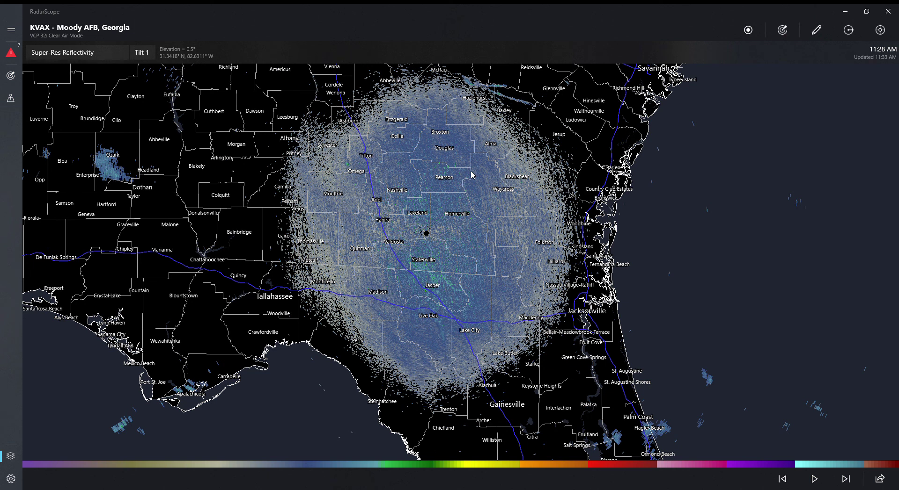
pyautogui.click(782, 30)
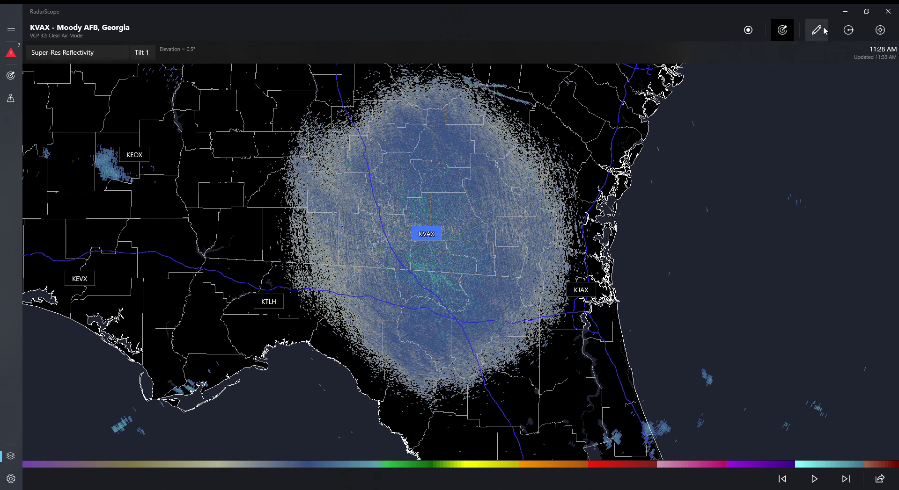
pyautogui.click(276, 305)
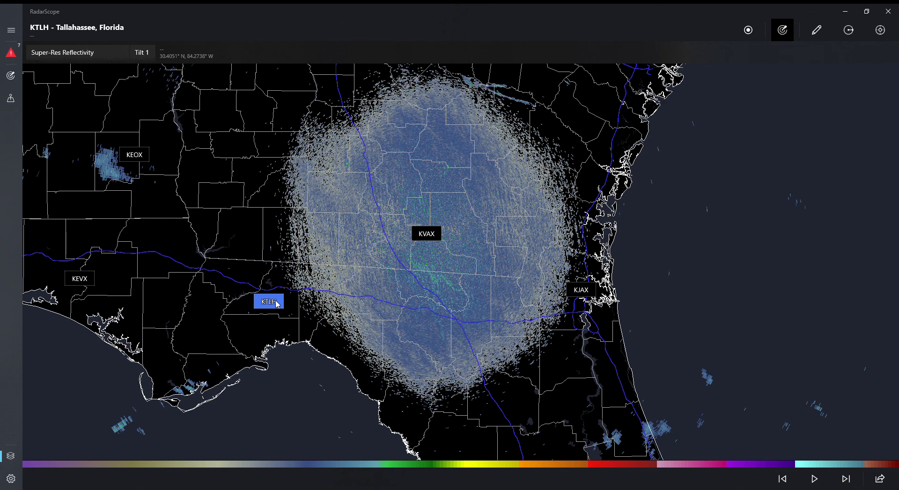
pyautogui.click(426, 234)
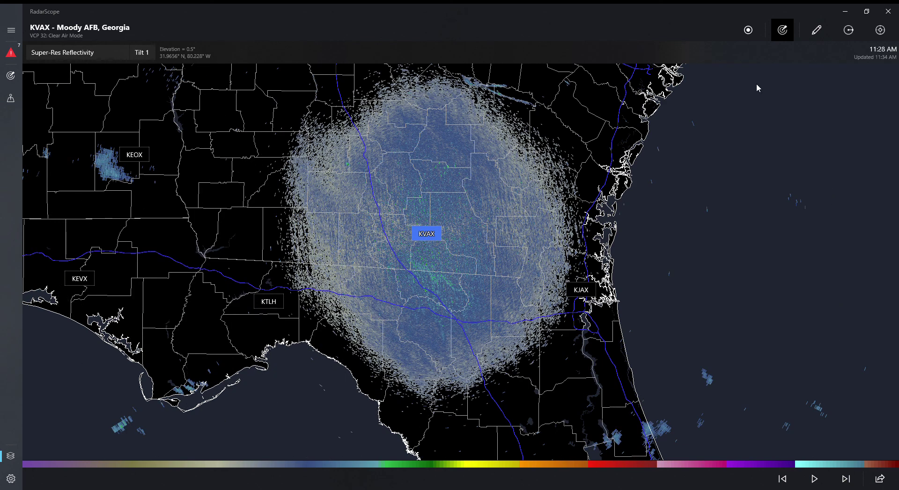
# - Sketch four pencil strokes near Douglas, Tifton, Madison and Sylvester, then clear them all
pyautogui.click(816, 30)
pyautogui.moveTo(449, 153)
pyautogui.mouseDown()
pyautogui.moveTo(436, 178)
pyautogui.moveTo(494, 159)
pyautogui.mouseUp()
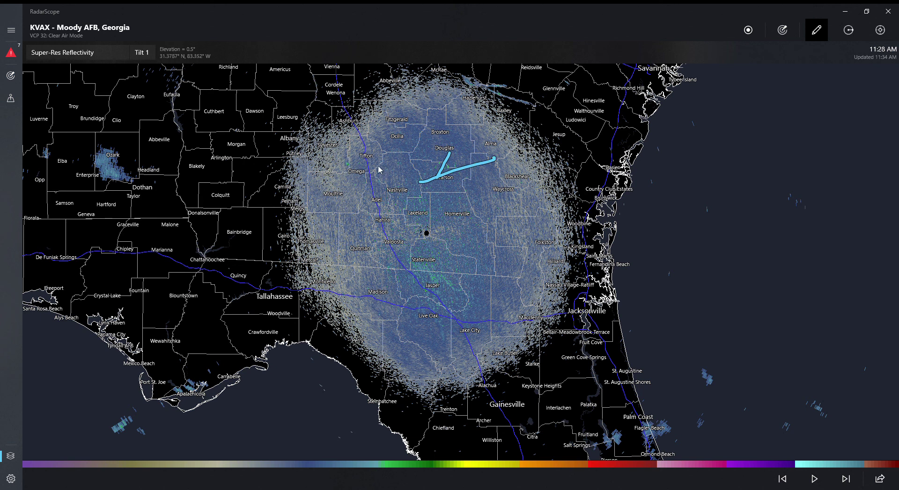
pyautogui.moveTo(385, 165)
pyautogui.mouseDown()
pyautogui.moveTo(358, 272)
pyautogui.moveTo(446, 141)
pyautogui.moveTo(376, 123)
pyautogui.moveTo(357, 185)
pyautogui.mouseUp()
pyautogui.moveTo(304, 122); pyautogui.dragTo(318, 150)
pyautogui.moveTo(303, 153); pyautogui.dragTo(308, 161)
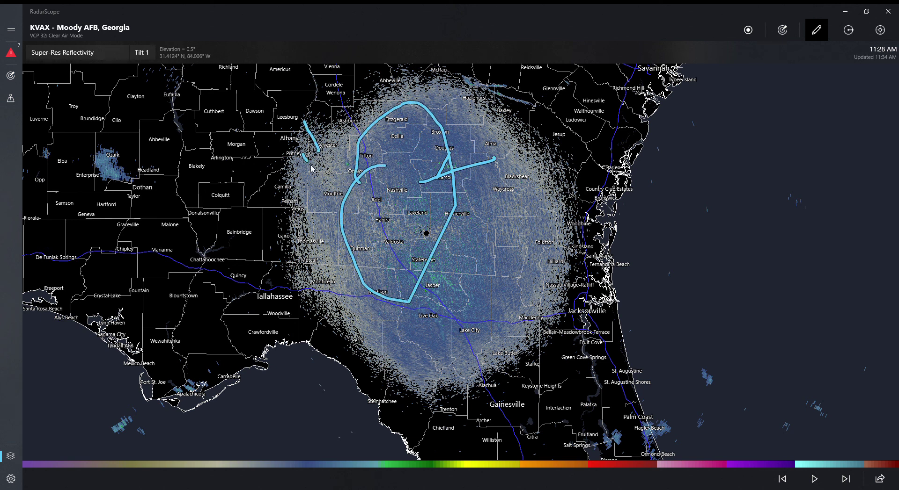
pyautogui.click(816, 31)
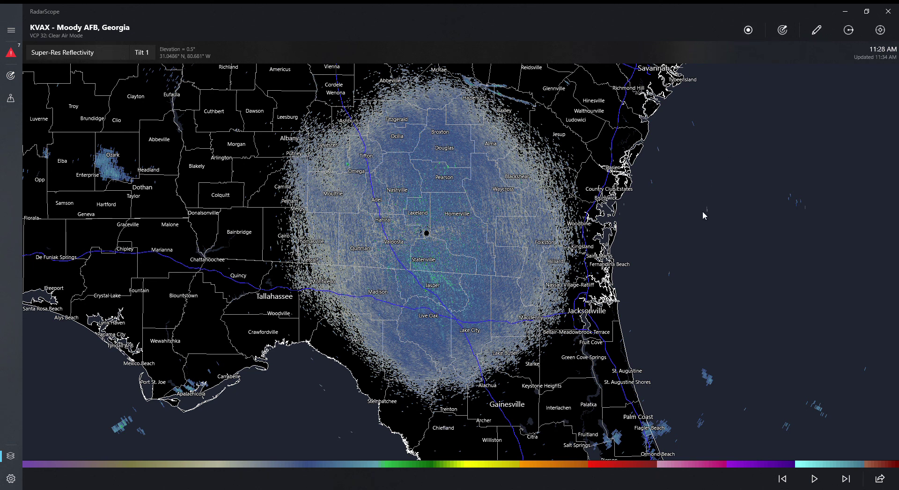
# - Measure range and beam height from the KVAX site toward Jacksonville, then back in to Sylvester
pyautogui.click(849, 30)
pyautogui.moveTo(426, 234); pyautogui.dragTo(539, 333)
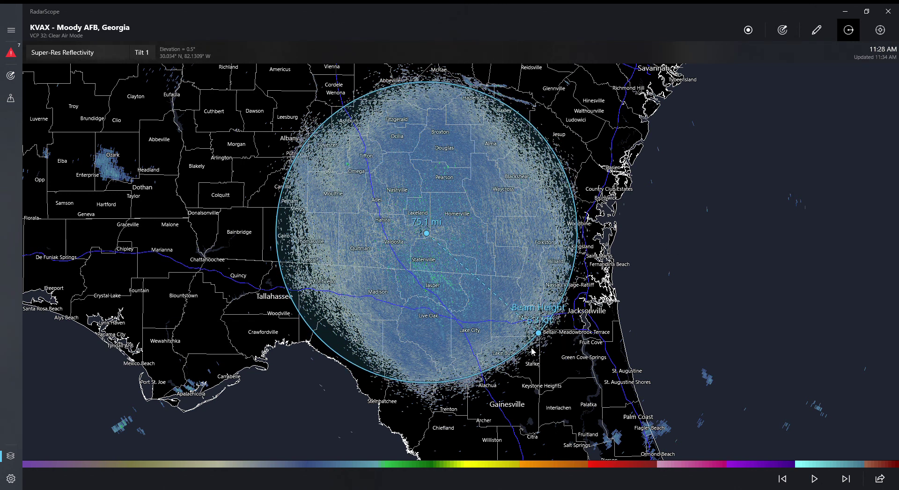
pyautogui.moveTo(539, 333); pyautogui.dragTo(431, 242)
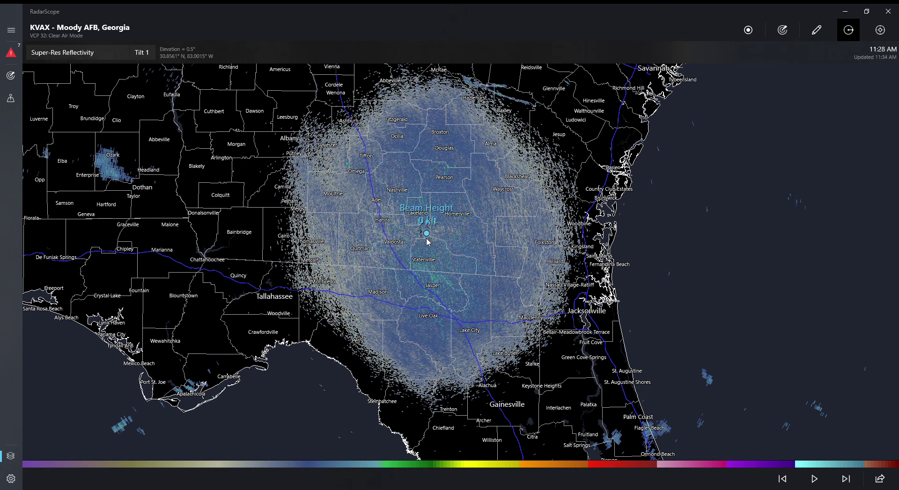
# - Read dBZ values at two spots on the KVAX echo with the inspector crosshair, then turn it off
pyautogui.click(876, 31)
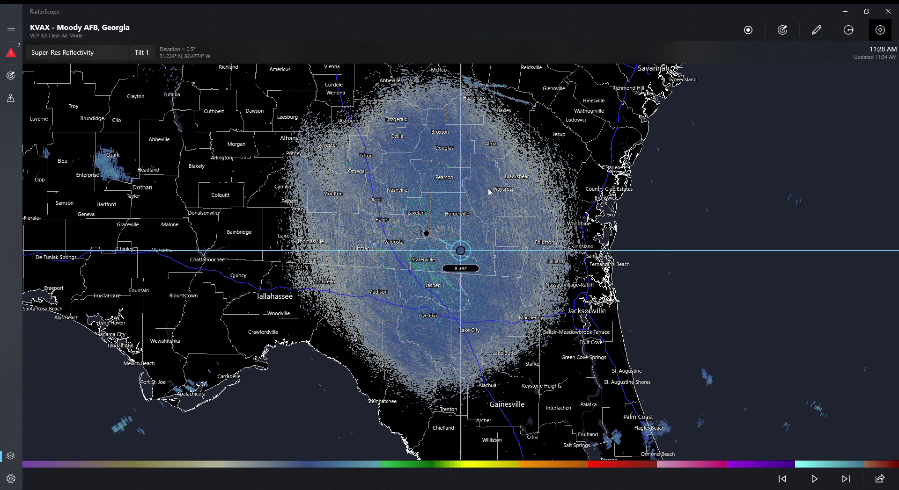
pyautogui.moveTo(458, 253); pyautogui.dragTo(469, 189)
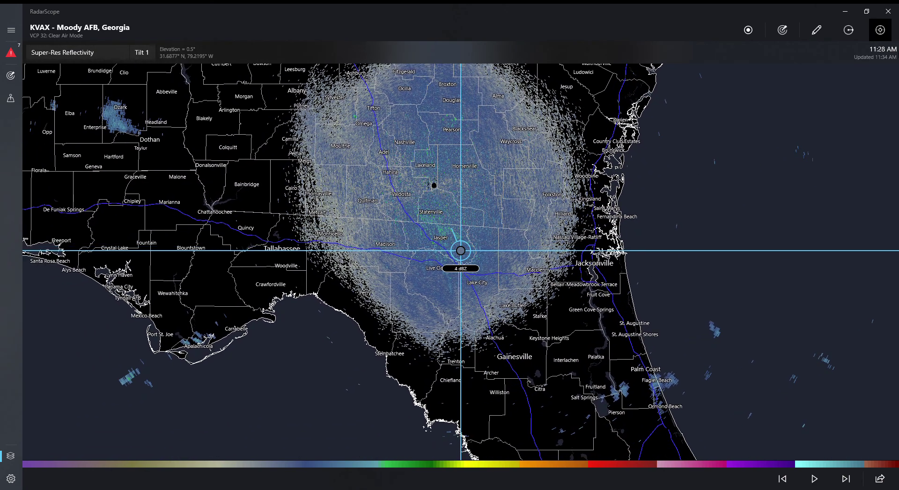
pyautogui.click(873, 35)
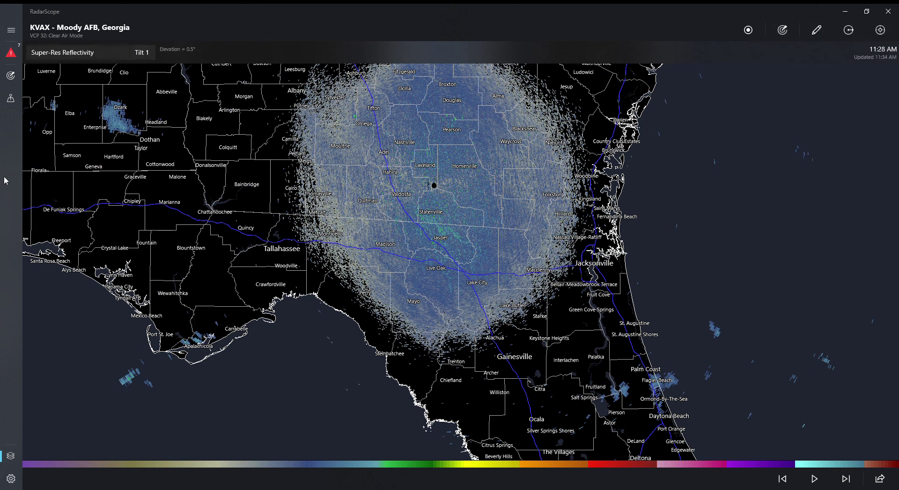
pyautogui.click(14, 33)
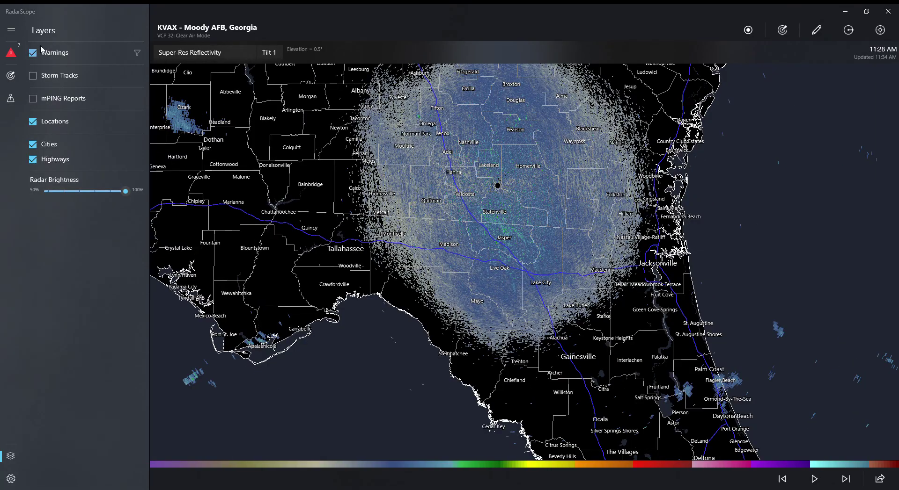
# - Keep Warnings on, turn off Storm Tracks and mPING Reports, and lower the radar brightness
pyautogui.click(33, 54)
pyautogui.click(34, 54)
pyautogui.click(32, 100)
pyautogui.scroll(-5, 472, 258)
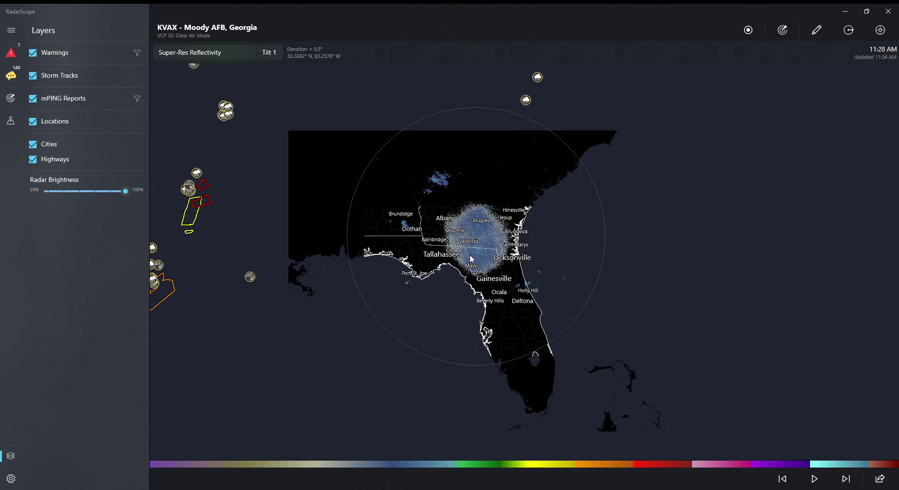
pyautogui.scroll(2, 487, 264)
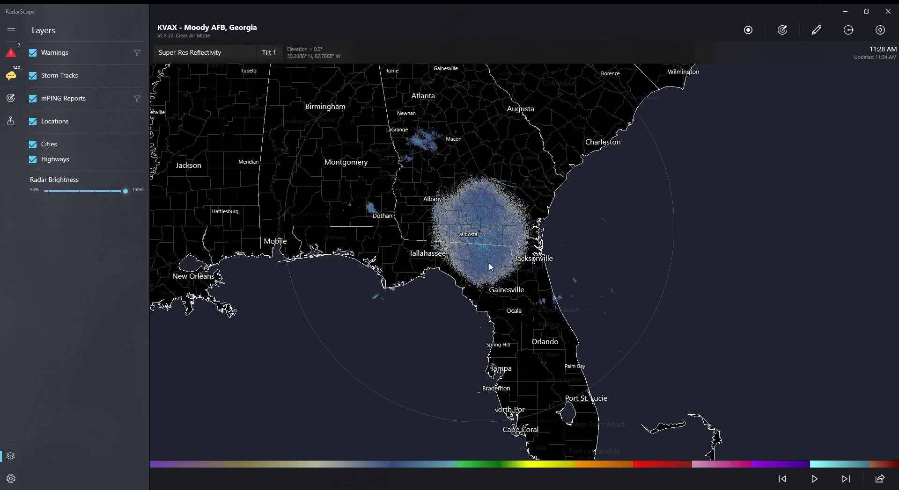
pyautogui.click(33, 98)
pyautogui.click(33, 76)
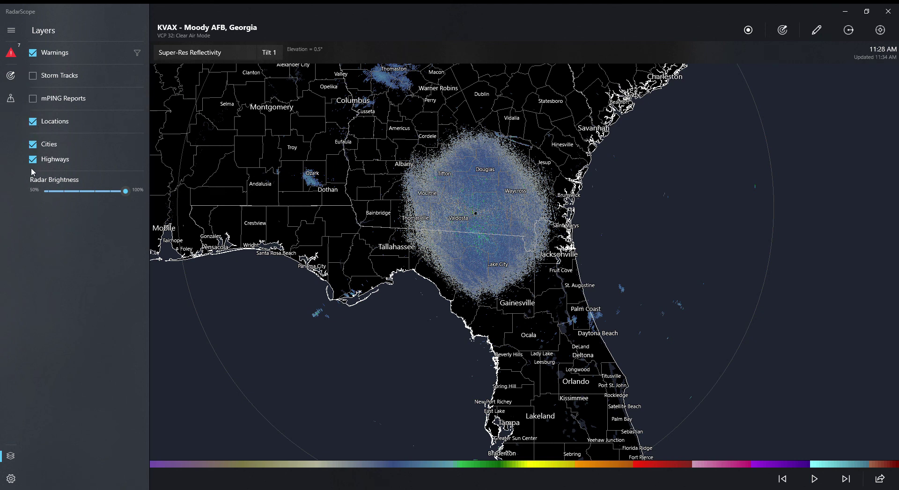
pyautogui.moveTo(126, 201); pyautogui.dragTo(150, 196)
pyautogui.click(12, 53)
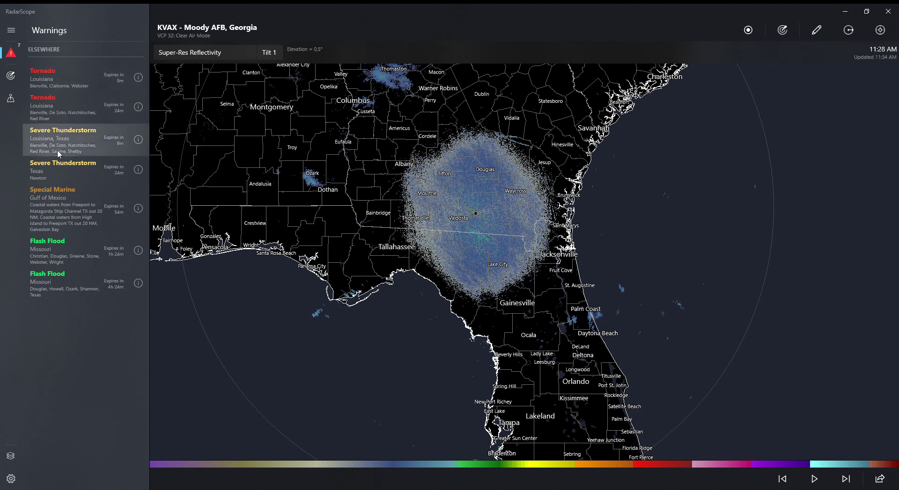
# - Jump to the KSHV Shreveport radar from the first Louisiana Tornado warning in the list
pyautogui.click(63, 75)
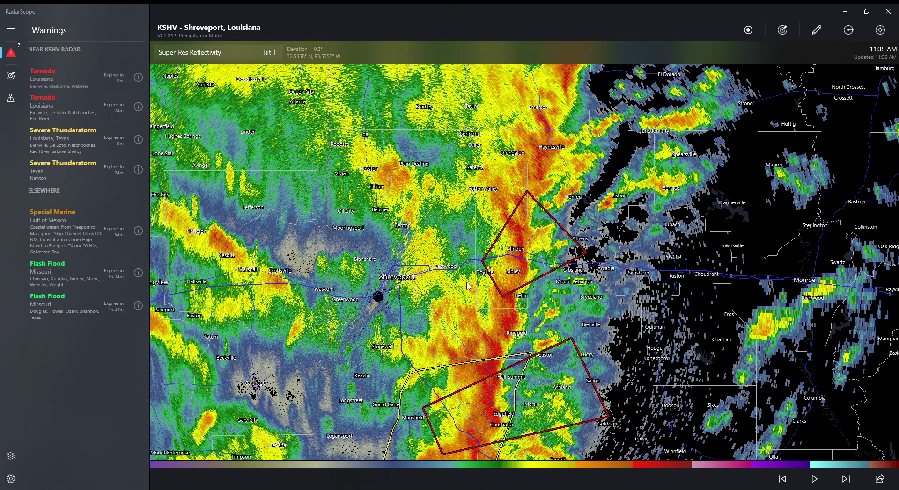
pyautogui.scroll(-2, 511, 279)
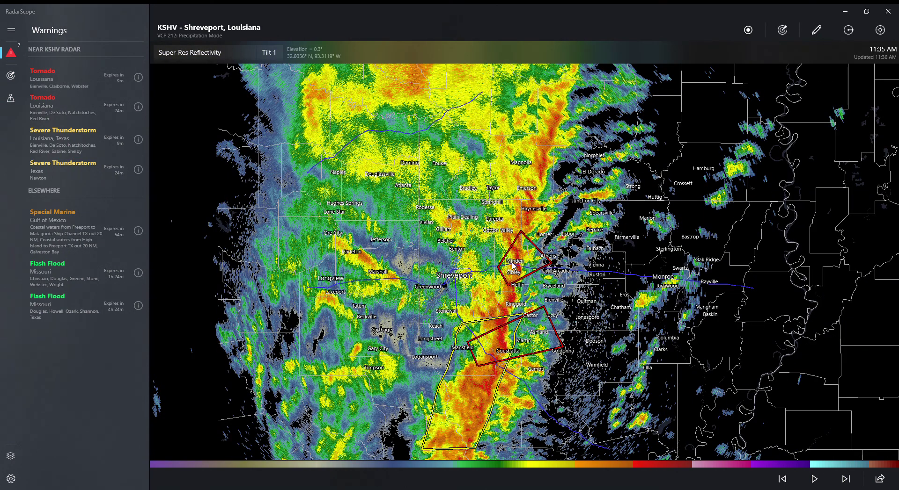
pyautogui.scroll(2, 518, 280)
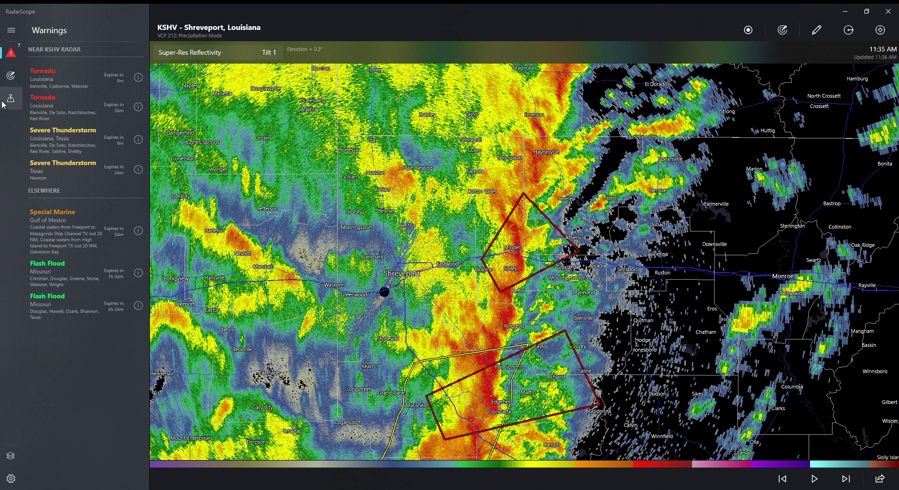
# - Search the radar site list for 'okl', then clear the search
pyautogui.click(8, 80)
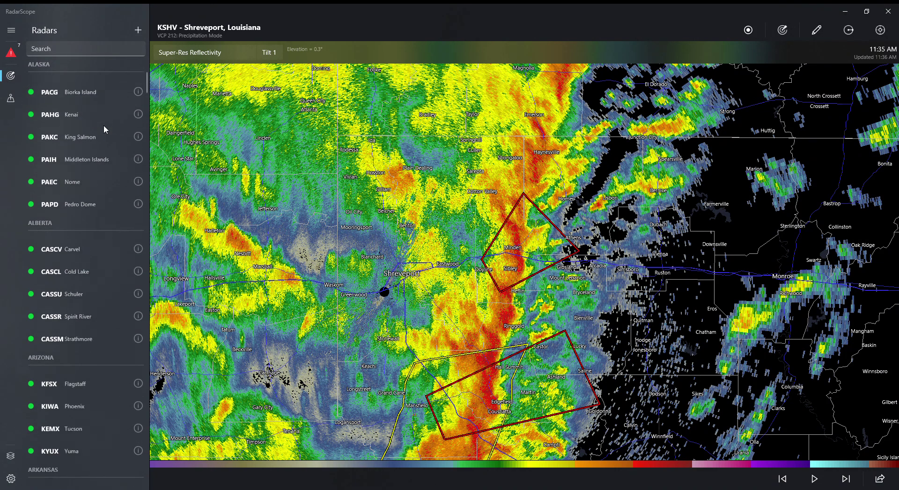
pyautogui.scroll(-8, 104, 129)
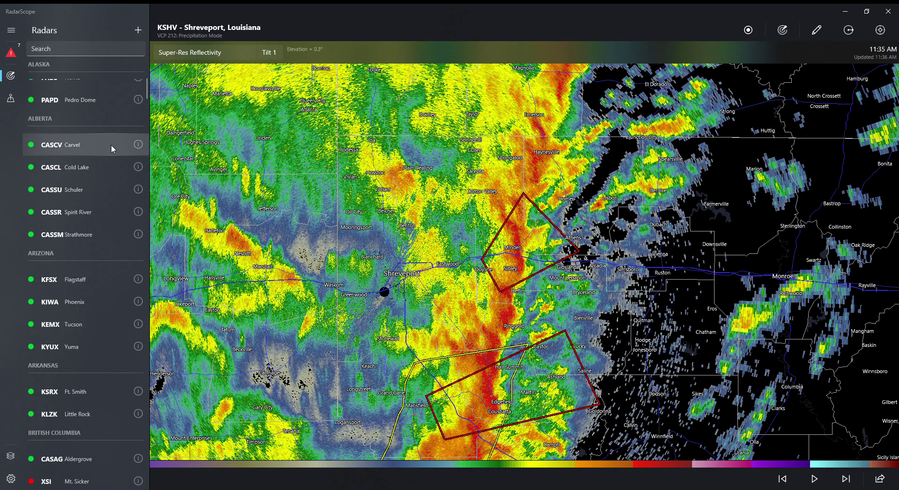
pyautogui.click(82, 51)
pyautogui.write('okl')
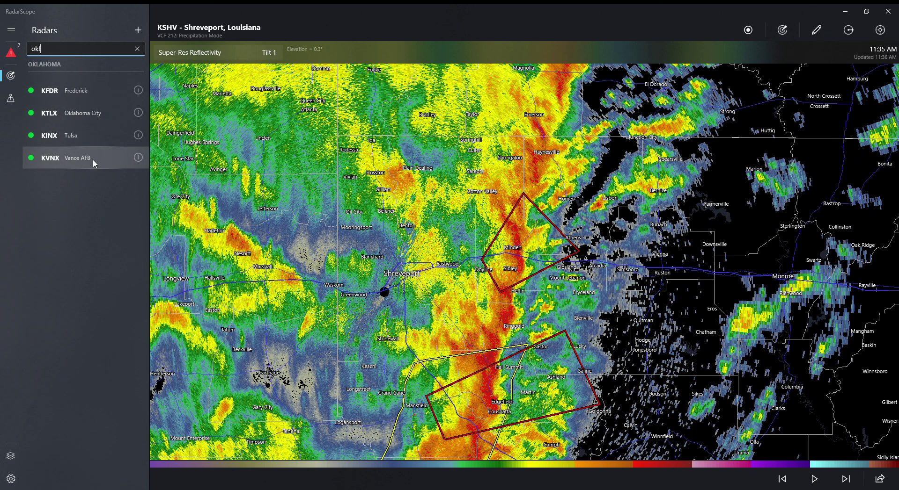
pyautogui.click(137, 49)
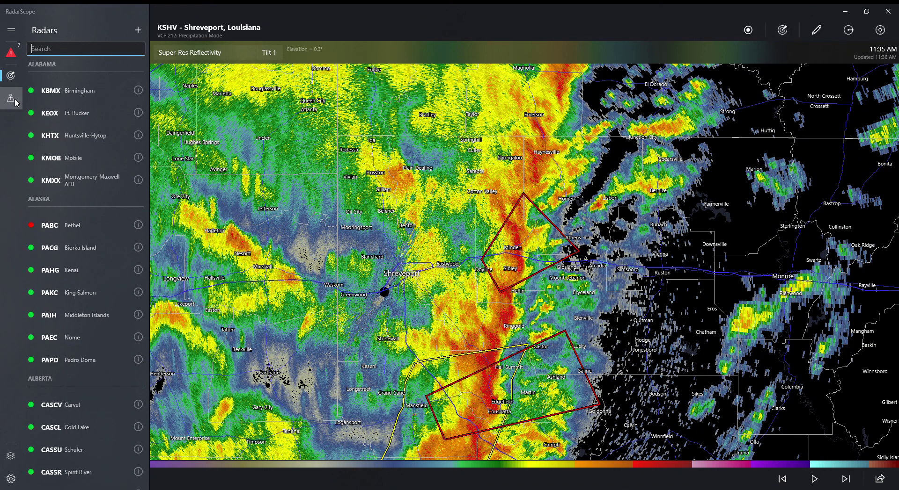
# - Browse the saved locations list, then go back to the map layers list
pyautogui.click(15, 98)
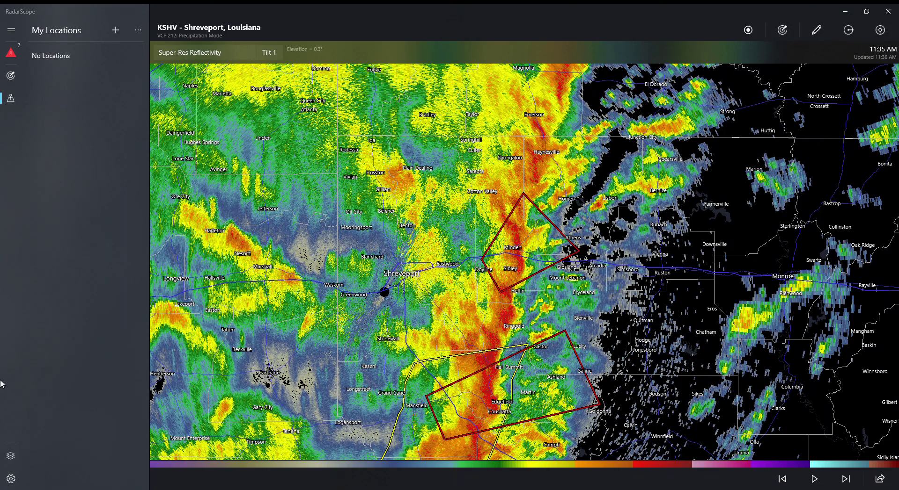
pyautogui.click(11, 456)
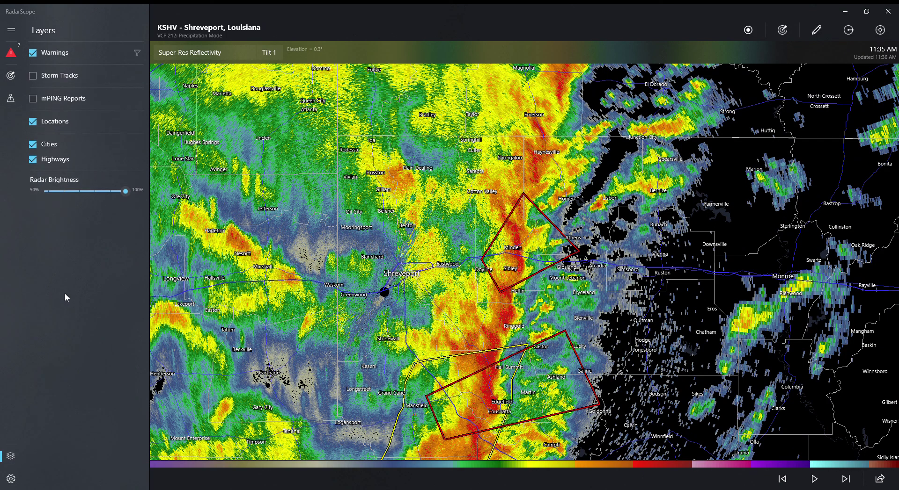
pyautogui.click(11, 479)
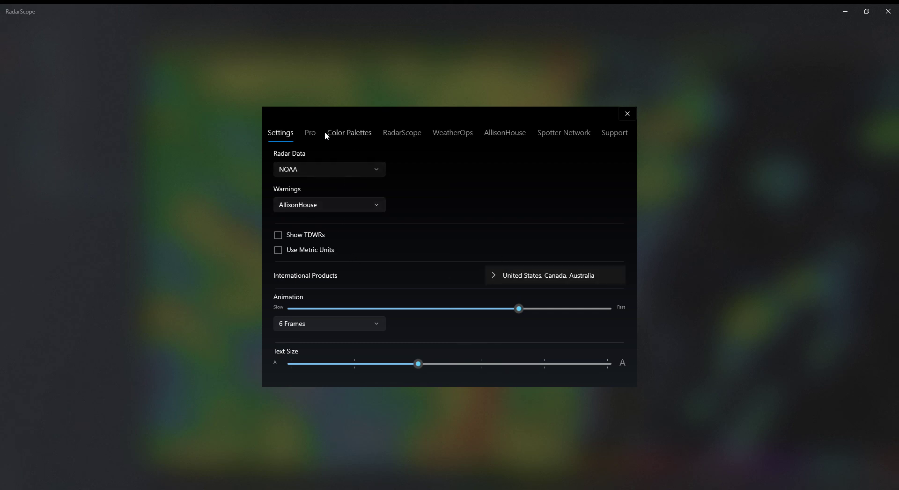
# - Look over the Pro subscription options and the Echo Tops colour palettes
pyautogui.click(311, 133)
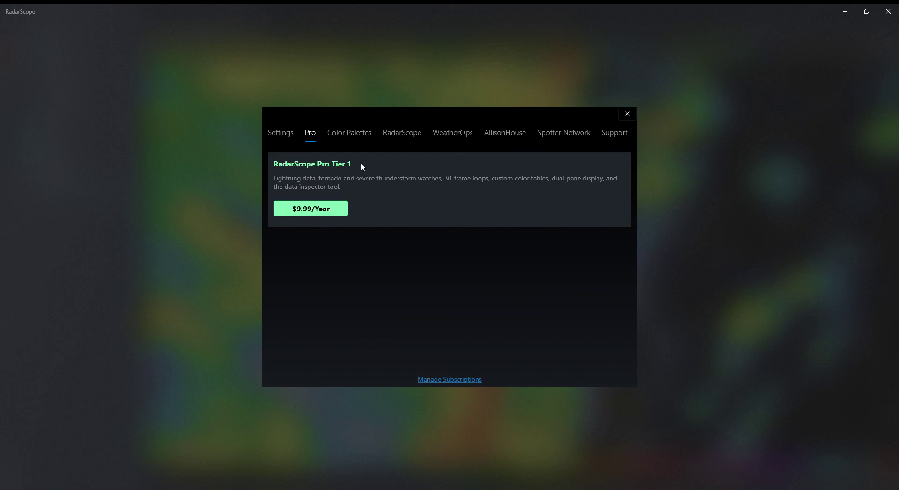
pyautogui.click(351, 134)
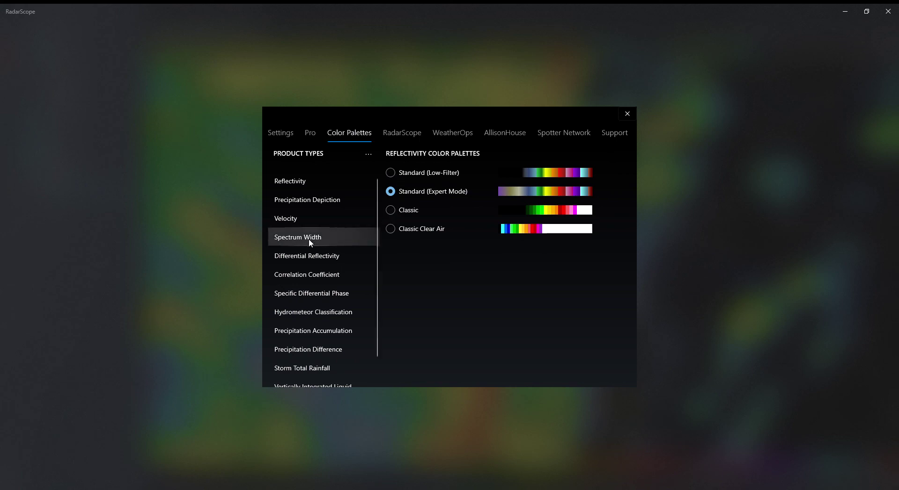
pyautogui.scroll(-1, 308, 238)
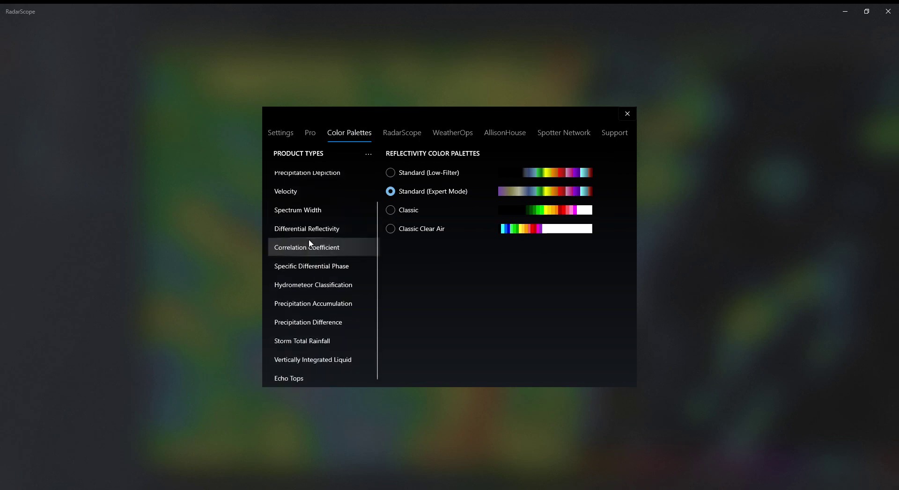
pyautogui.click(316, 375)
pyautogui.scroll(1, 363, 178)
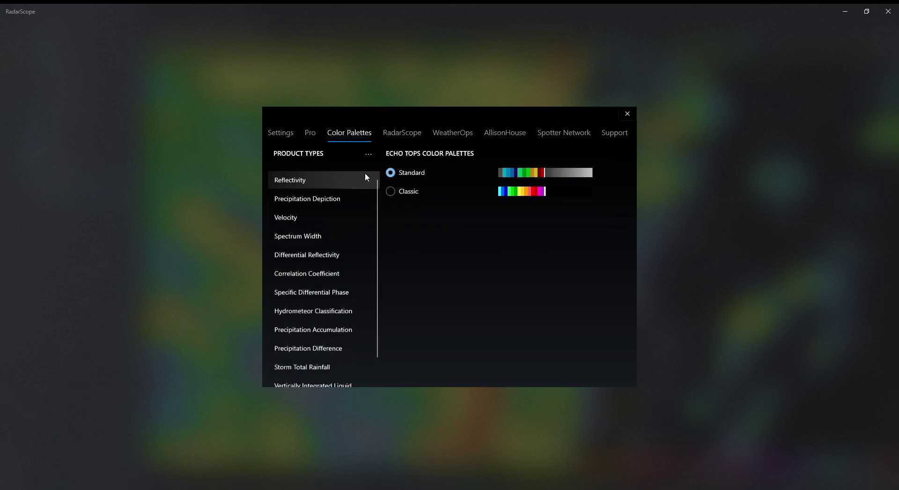
# - Review the RadarScope, WeatherOps, AllisonHouse, Spotter Network and Support pages, then close settings
pyautogui.click(391, 135)
pyautogui.click(454, 134)
pyautogui.click(498, 133)
pyautogui.click(554, 131)
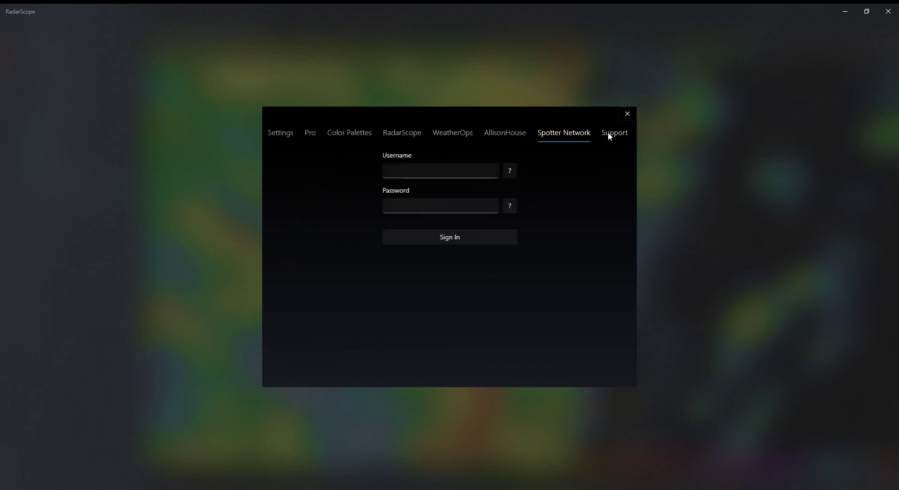
pyautogui.click(609, 133)
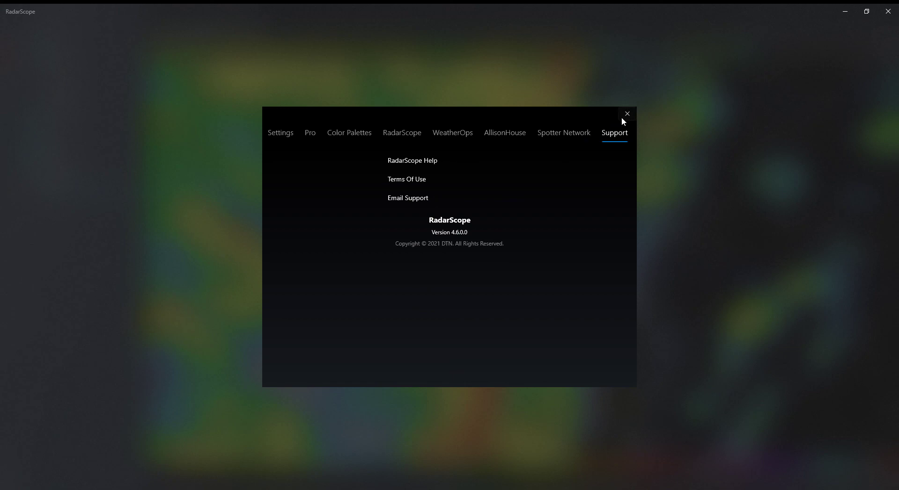
pyautogui.click(622, 116)
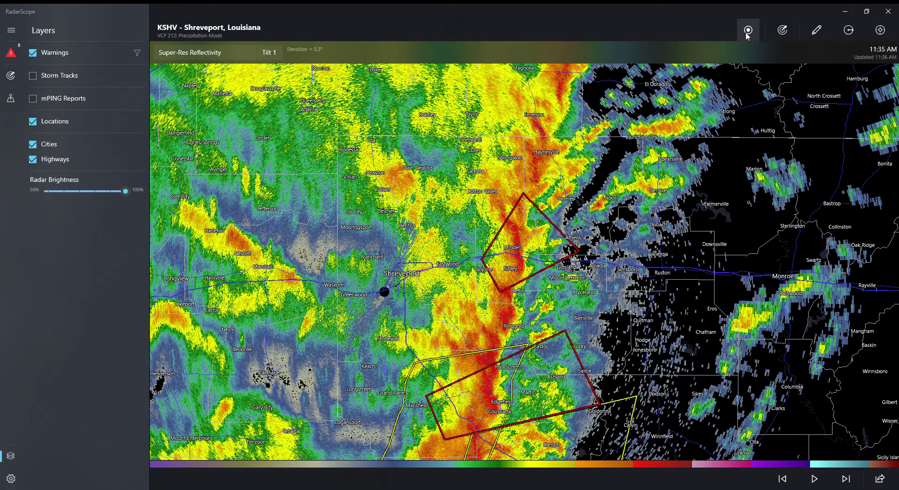
# - View the active warnings list, collapse the side panel, and bring up the radar products list
pyautogui.click(198, 51)
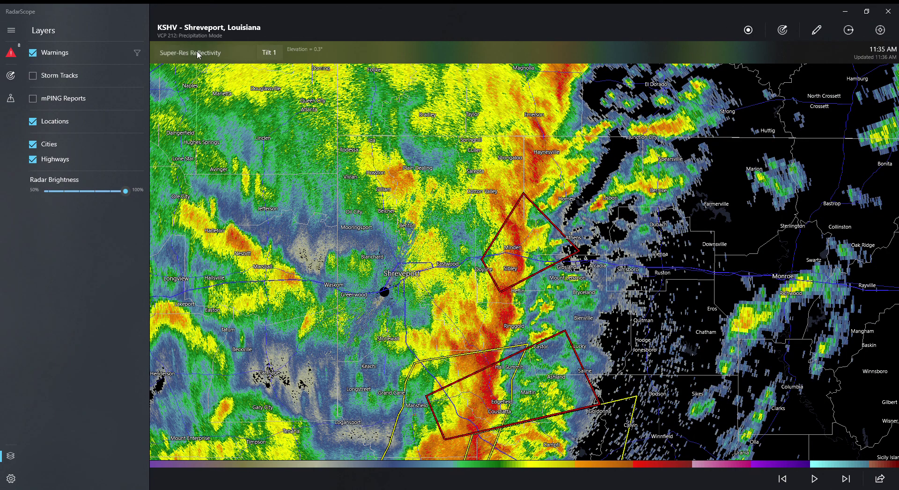
pyautogui.click(12, 52)
pyautogui.click(13, 52)
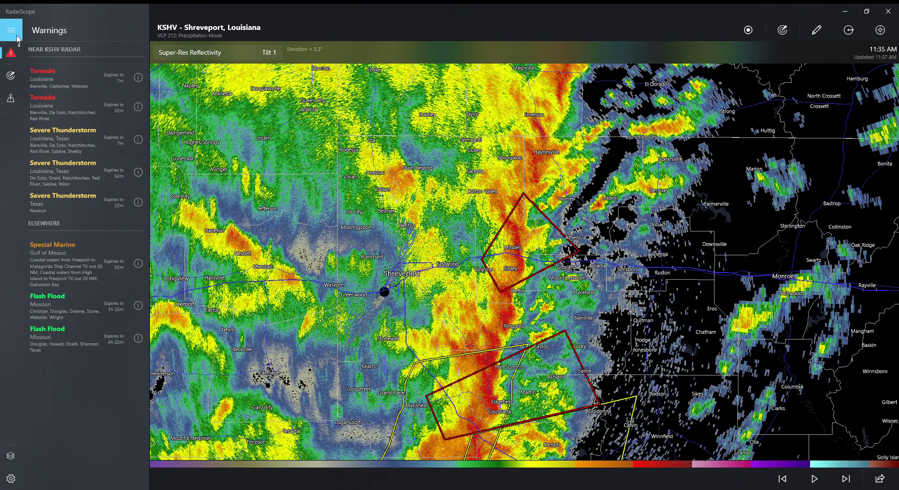
pyautogui.click(11, 30)
pyautogui.click(77, 51)
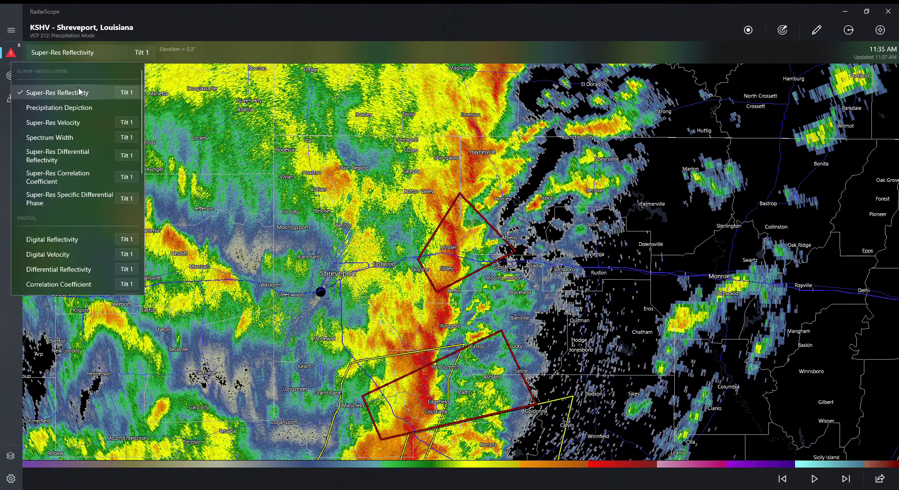
# - Switch the KSHV display to the Precipitation Depiction product
pyautogui.click(69, 110)
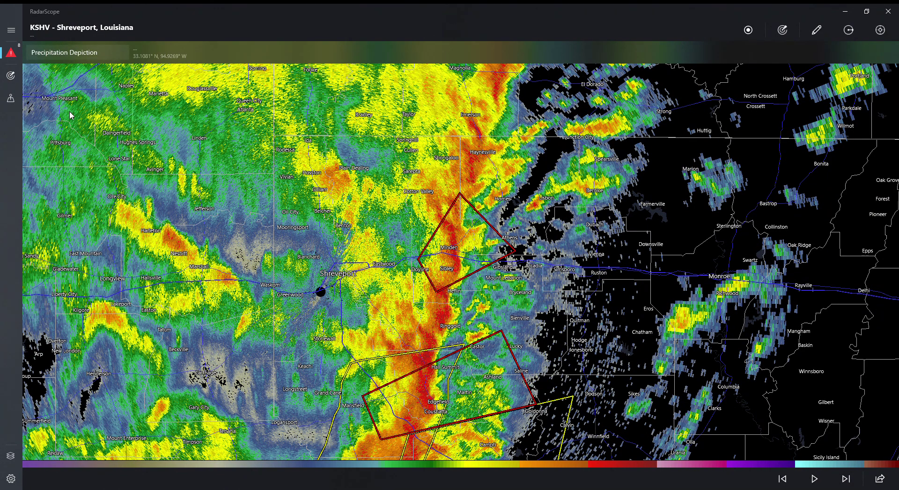
pyautogui.scroll(5, 384, 248)
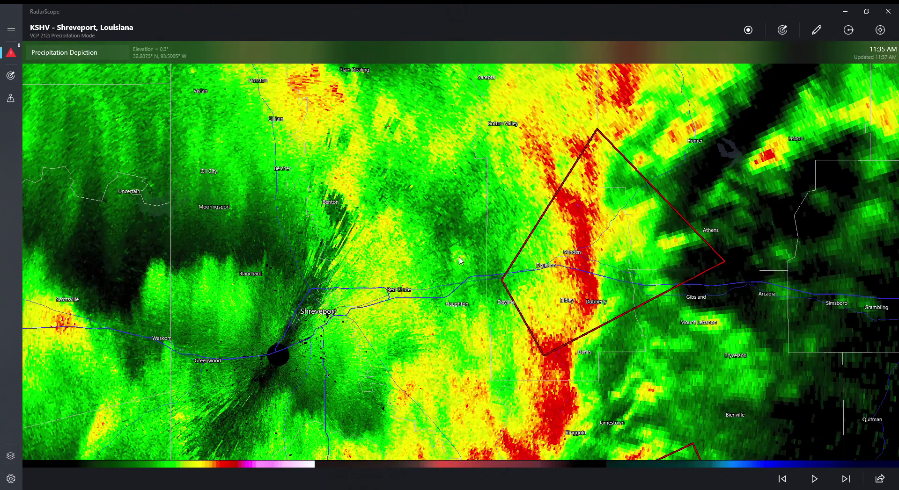
pyautogui.moveTo(724, 291)
pyautogui.scroll(-5, 724, 291)
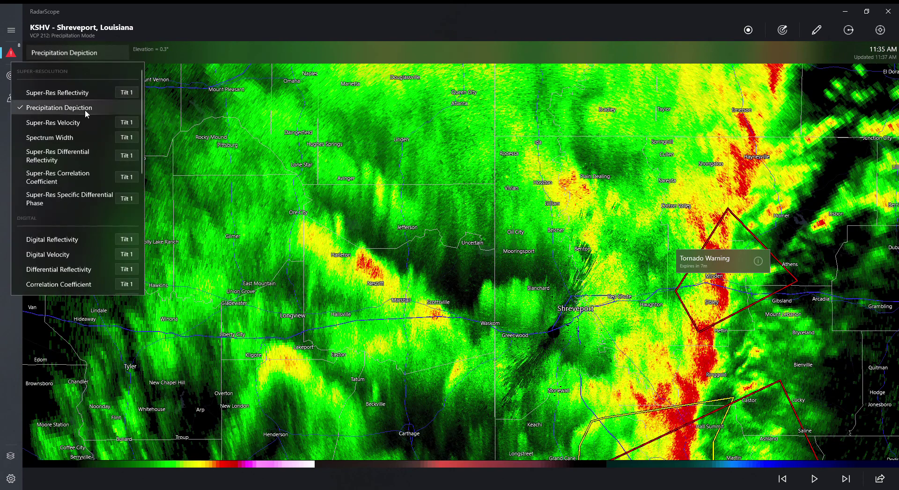
# - Switch to Super-Res Velocity and zoom in on the rotation near Edgefield
pyautogui.click(77, 125)
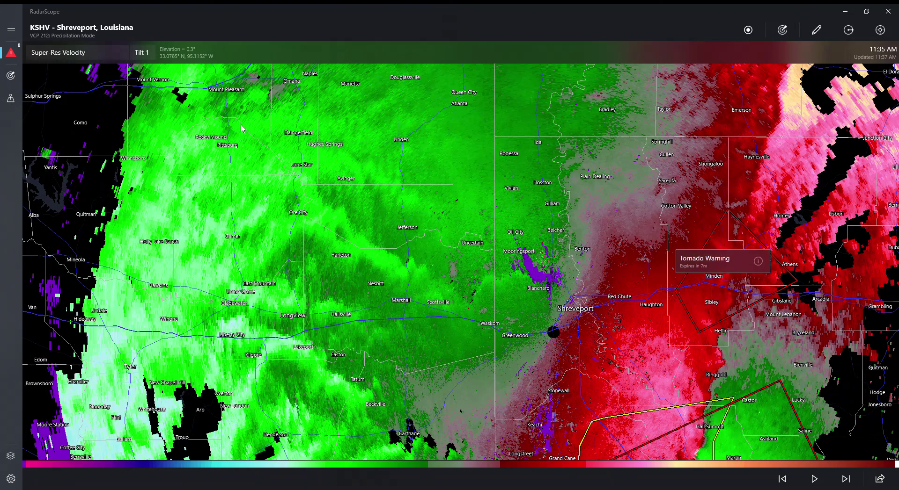
pyautogui.moveTo(650, 370); pyautogui.dragTo(478, 312)
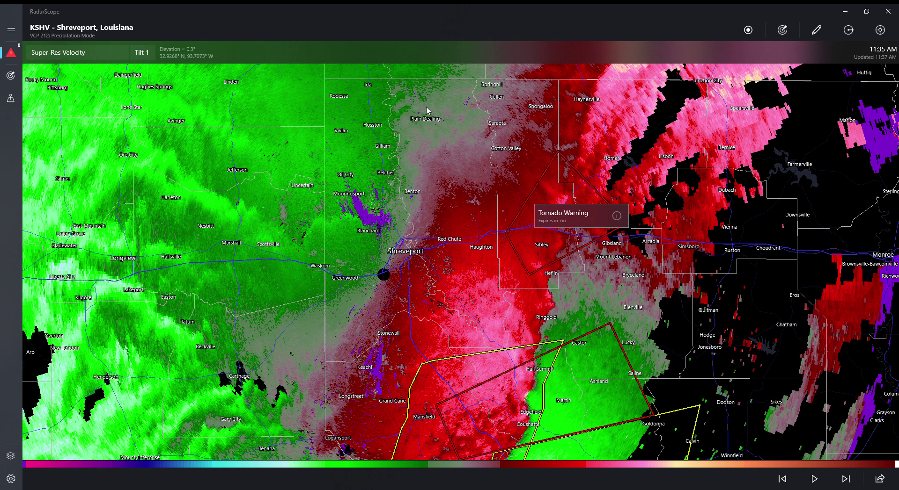
pyautogui.moveTo(531, 264); pyautogui.dragTo(478, 190)
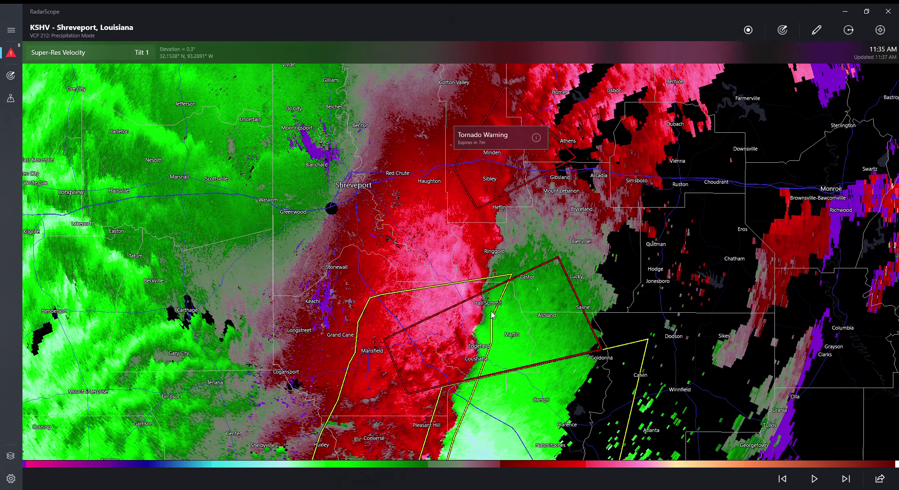
pyautogui.scroll(2, 484, 322)
pyautogui.moveTo(502, 334); pyautogui.dragTo(489, 255)
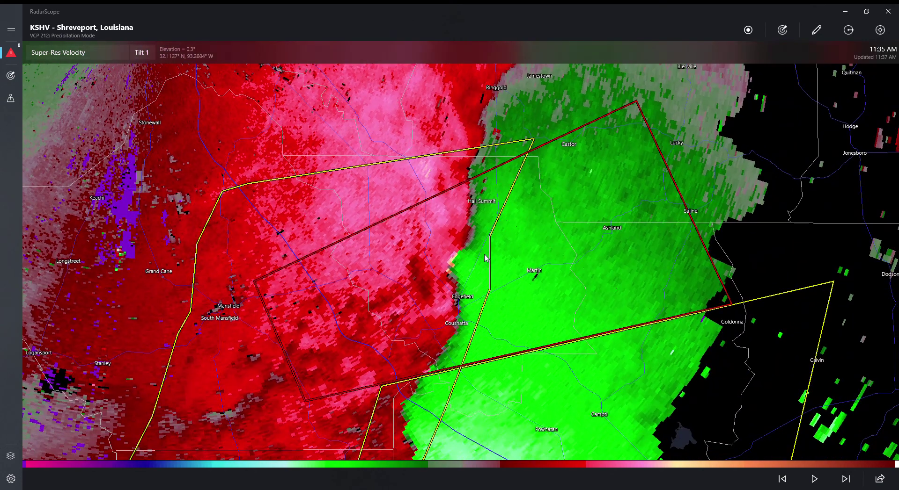
pyautogui.scroll(2, 462, 292)
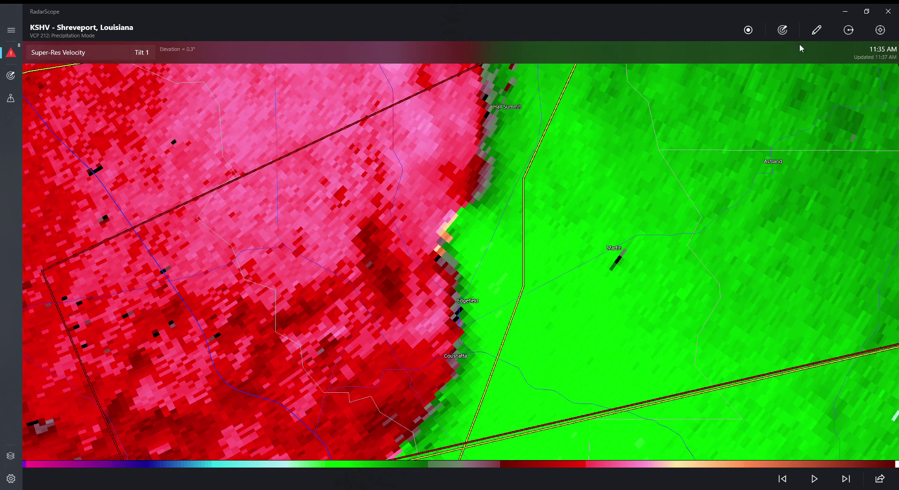
pyautogui.click(816, 29)
pyautogui.moveTo(473, 245)
pyautogui.mouseDown()
pyautogui.moveTo(427, 241)
pyautogui.moveTo(385, 261)
pyautogui.mouseUp()
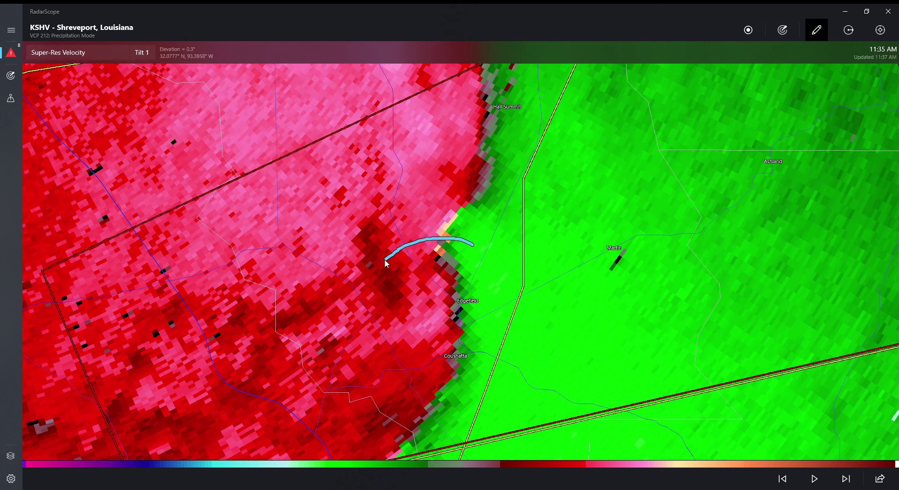
pyautogui.moveTo(410, 297)
pyautogui.mouseDown()
pyautogui.moveTo(480, 295)
pyautogui.moveTo(498, 266)
pyautogui.moveTo(483, 306)
pyautogui.mouseUp()
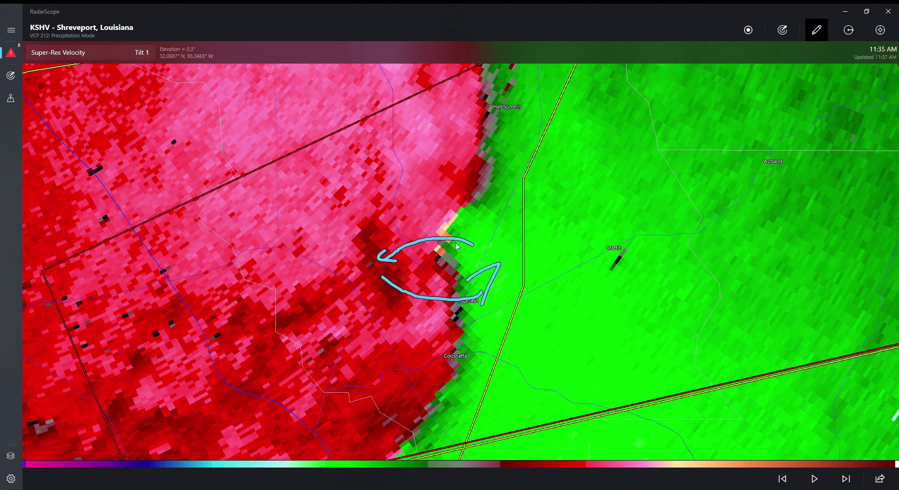
pyautogui.moveTo(471, 248)
pyautogui.mouseDown()
pyautogui.moveTo(452, 240)
pyautogui.moveTo(381, 256)
pyautogui.mouseUp()
pyautogui.moveTo(381, 276)
pyautogui.mouseDown()
pyautogui.moveTo(463, 301)
pyautogui.moveTo(466, 287)
pyautogui.moveTo(509, 264)
pyautogui.moveTo(474, 305)
pyautogui.mouseUp()
pyautogui.click(816, 29)
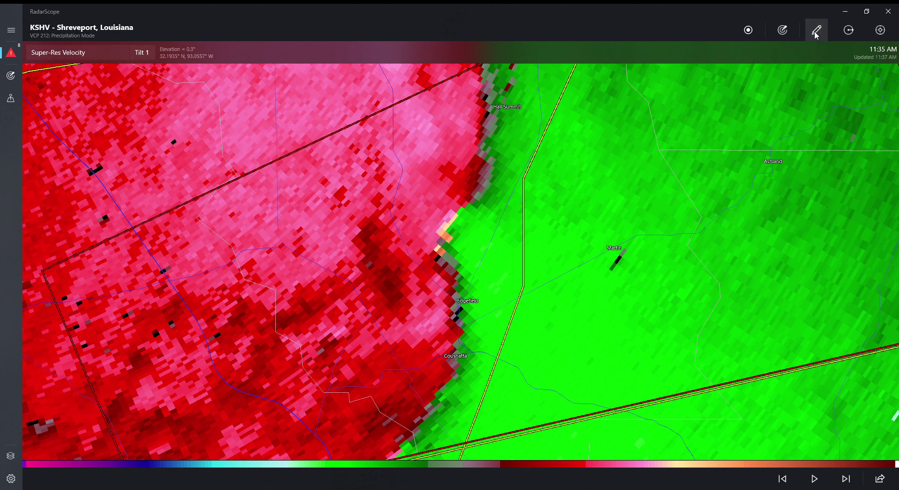
pyautogui.scroll(-5, 528, 295)
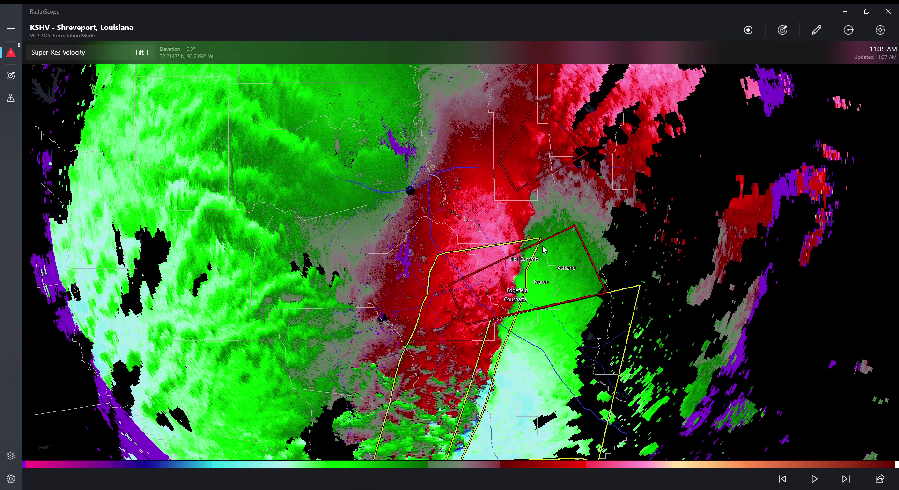
# - Switch the radar display to Spectrum Width and zoom in on the warned storms near Coushatta
pyautogui.scroll(-3, 545, 226)
pyautogui.scroll(5, 536, 233)
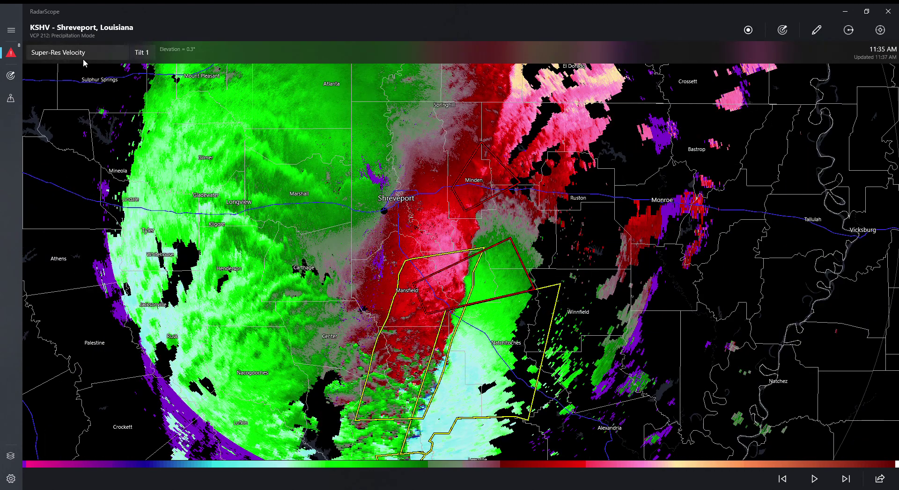
pyautogui.click(83, 58)
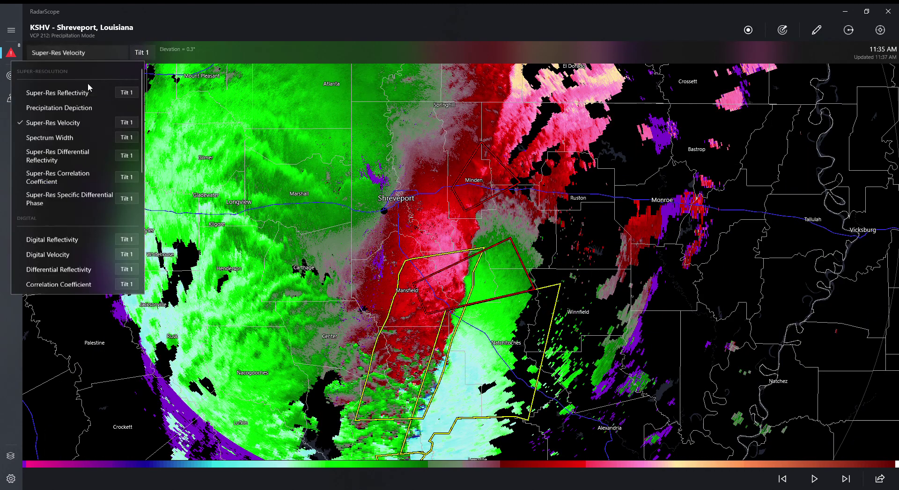
pyautogui.click(80, 137)
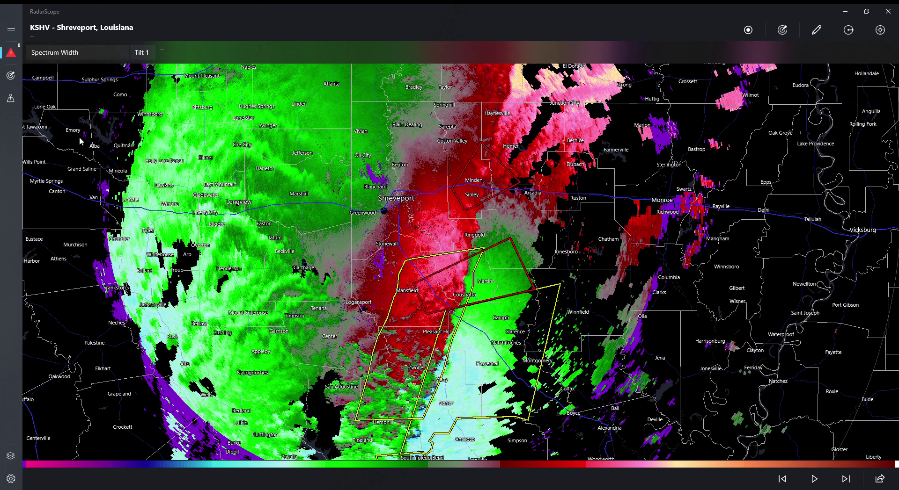
pyautogui.scroll(3, 459, 288)
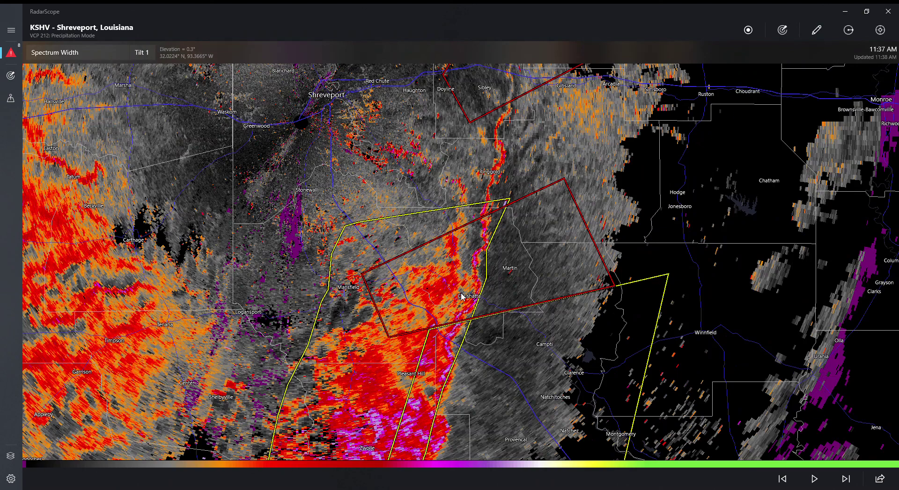
# - Scroll through the full radar product list, then choose Super-Res Reflectivity
pyautogui.click(55, 55)
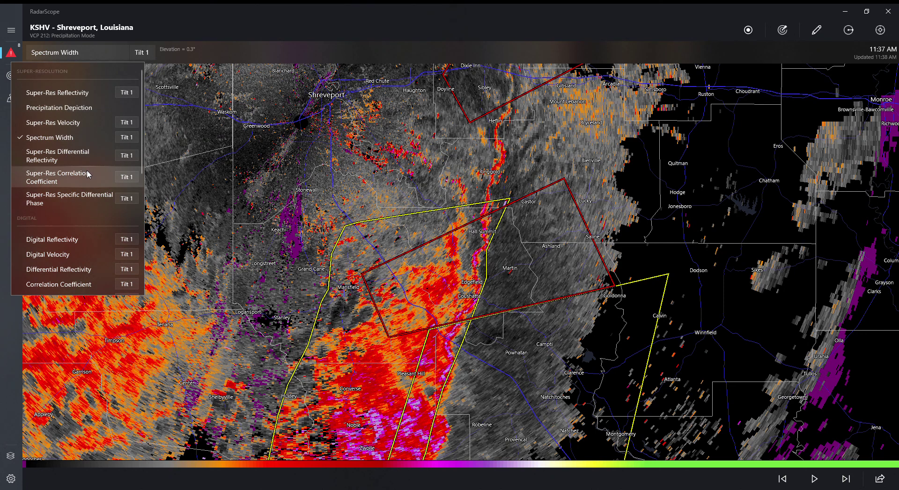
pyautogui.scroll(-3, 84, 170)
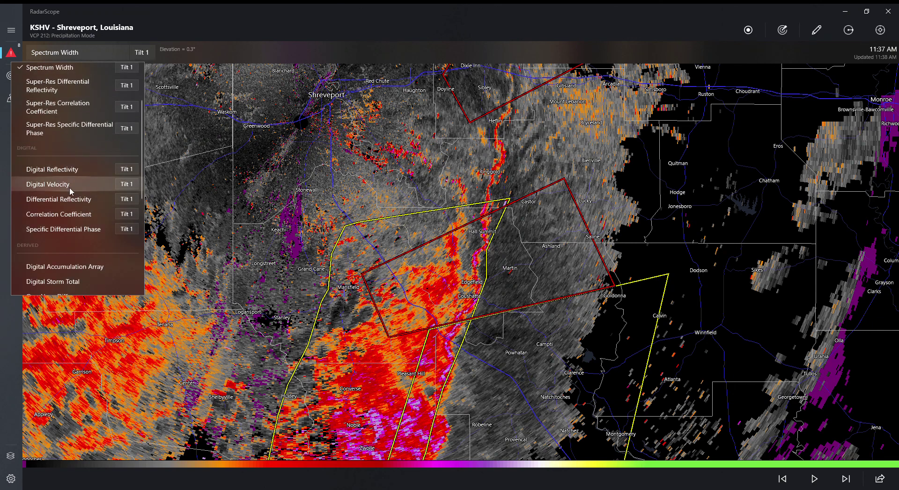
pyautogui.scroll(-3, 67, 187)
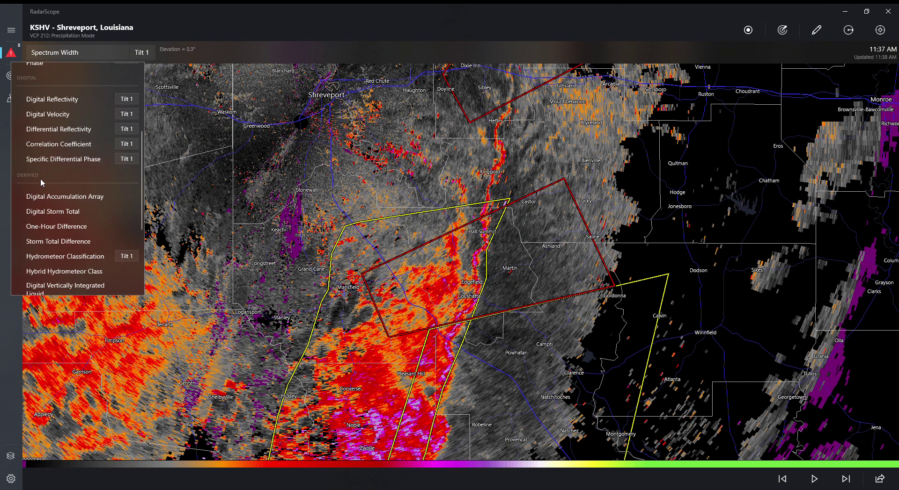
pyautogui.scroll(-5, 44, 178)
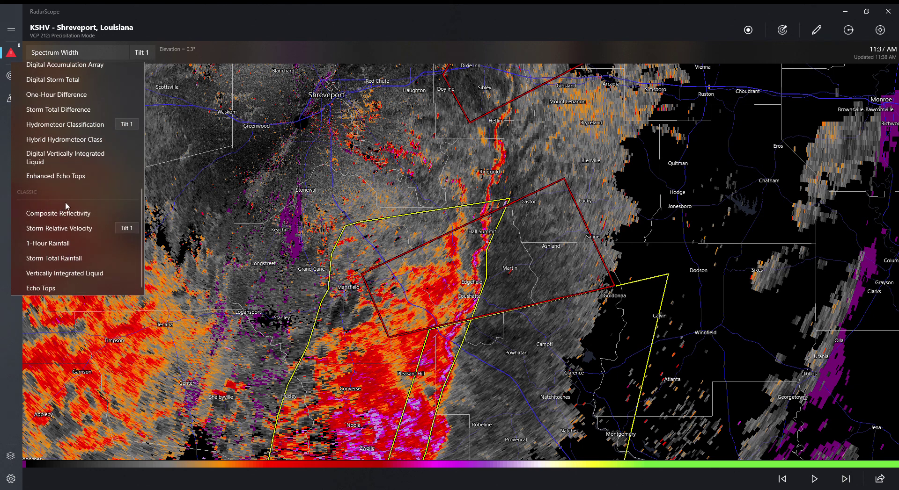
pyautogui.scroll(10, 79, 96)
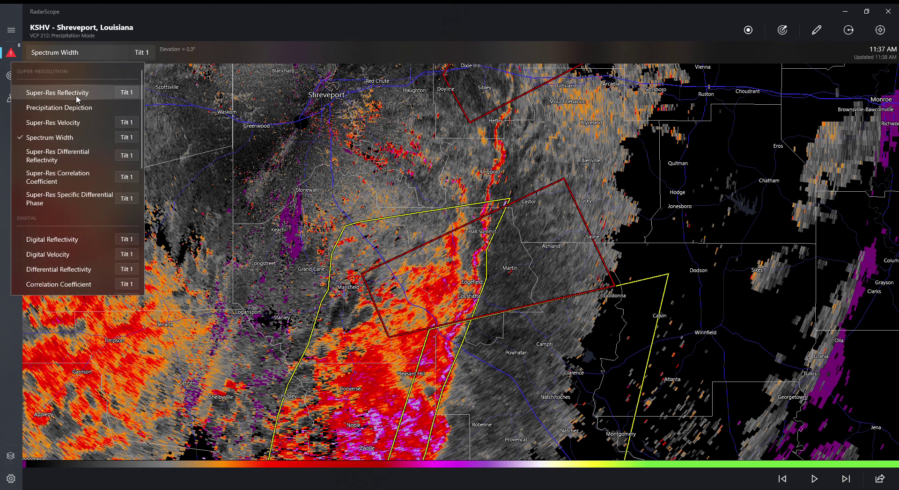
pyautogui.click(69, 93)
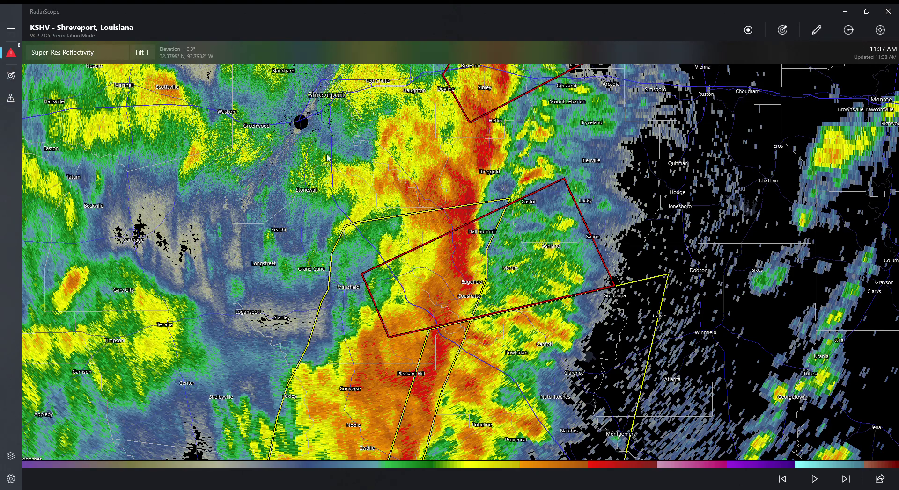
# - Zoom out to show the storm line from Shreveport south to the Gulf coast
pyautogui.scroll(-3, 421, 187)
pyautogui.scroll(-3, 422, 187)
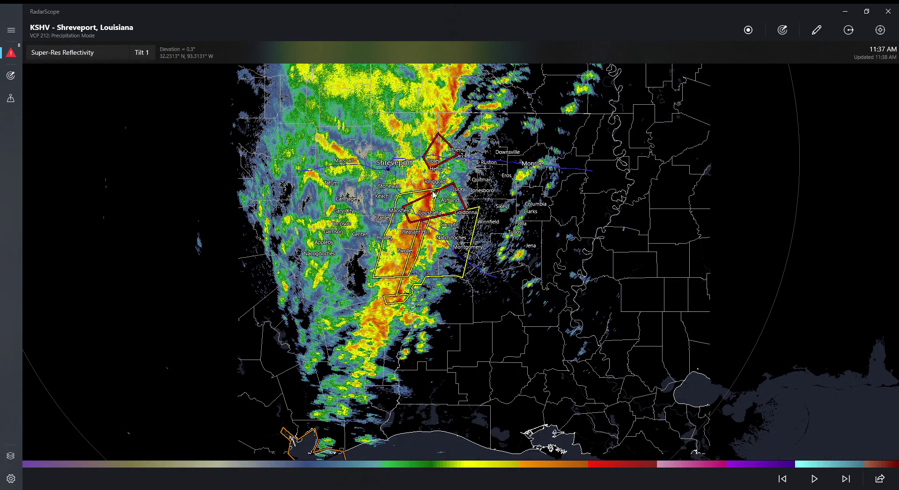